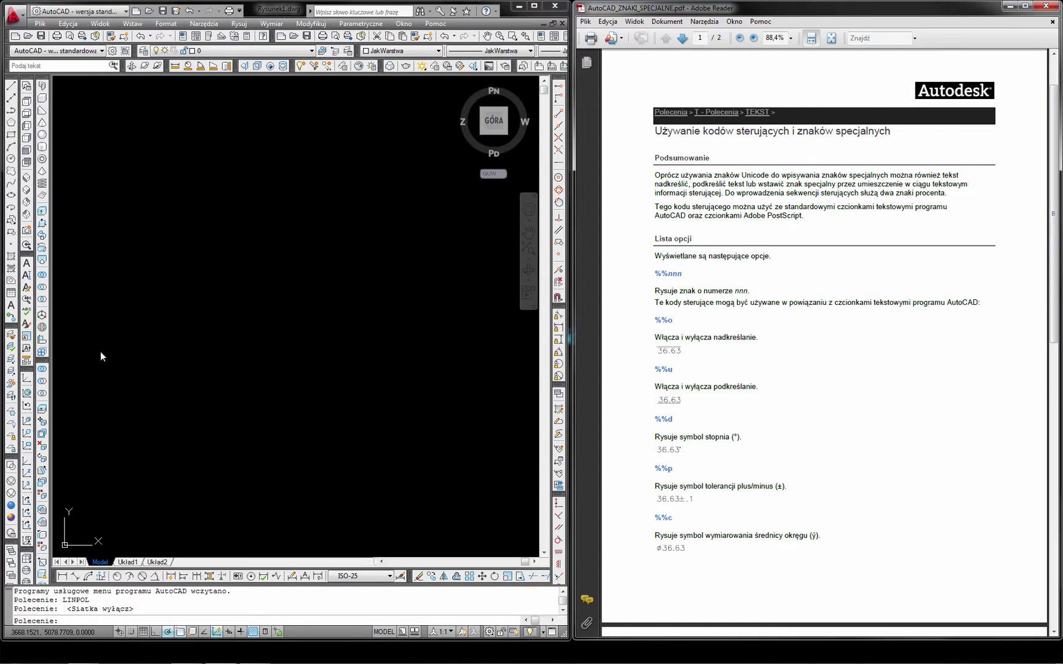
Step: Draw a new multiline text box by picking its two corners
left_click(11, 306)
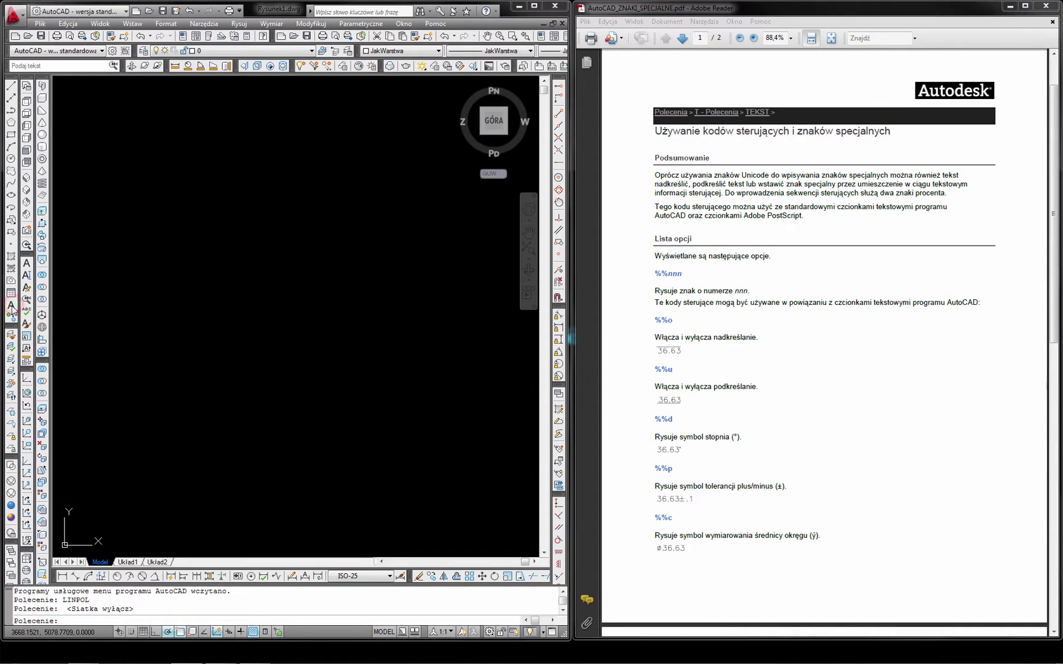
left_click(172, 427)
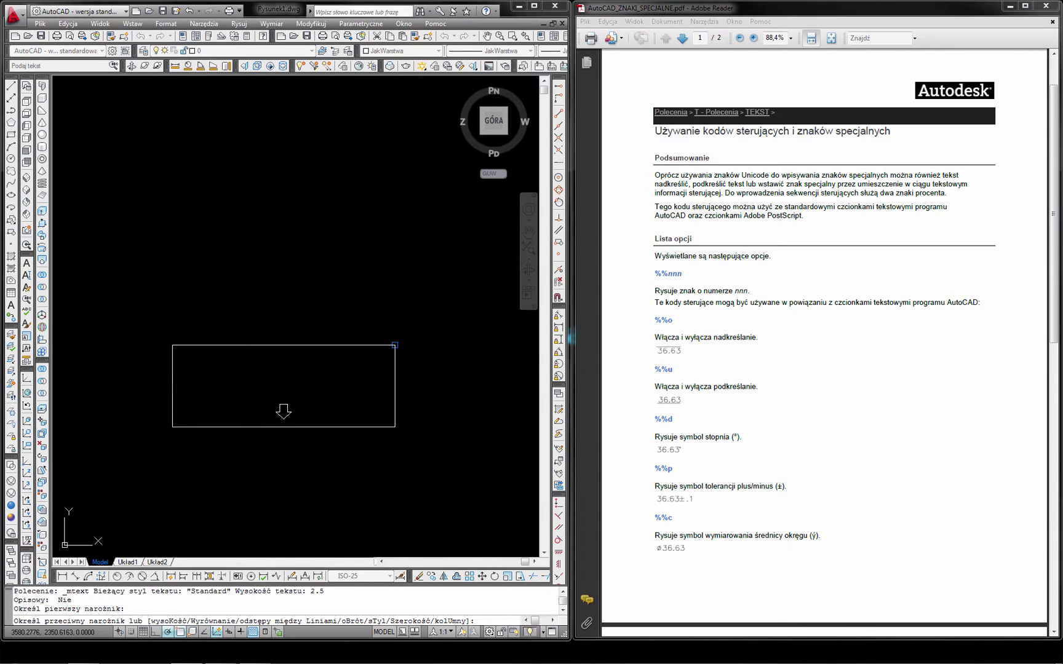
left_click(394, 345)
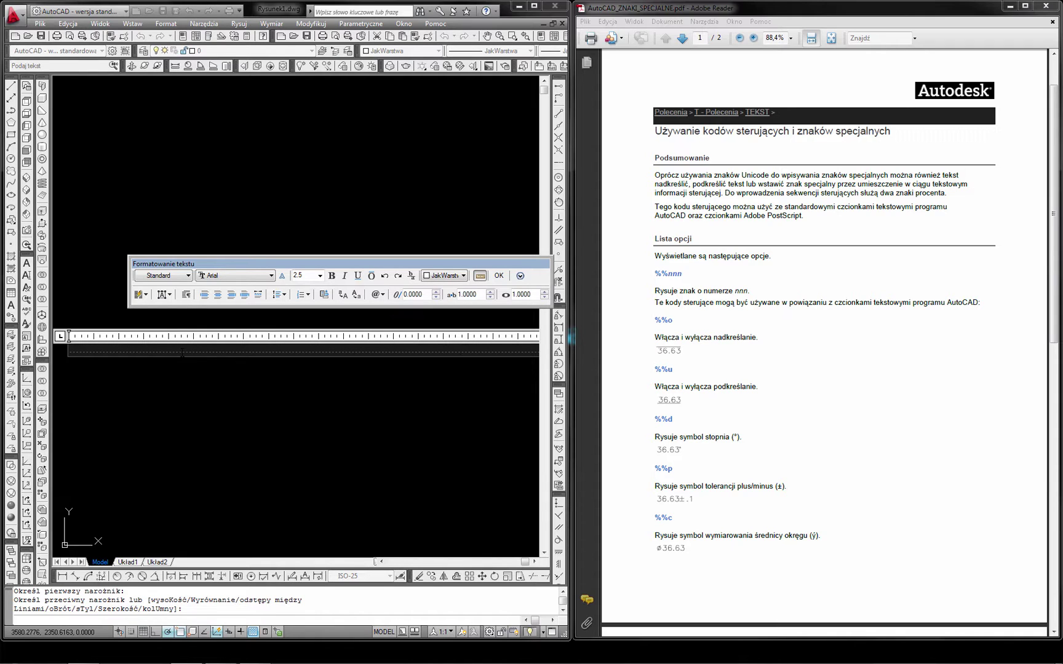
Step: Type the first line 'ŚREDNICA KOŁA Ø', using %%c for the diameter symbol
type("Ś")
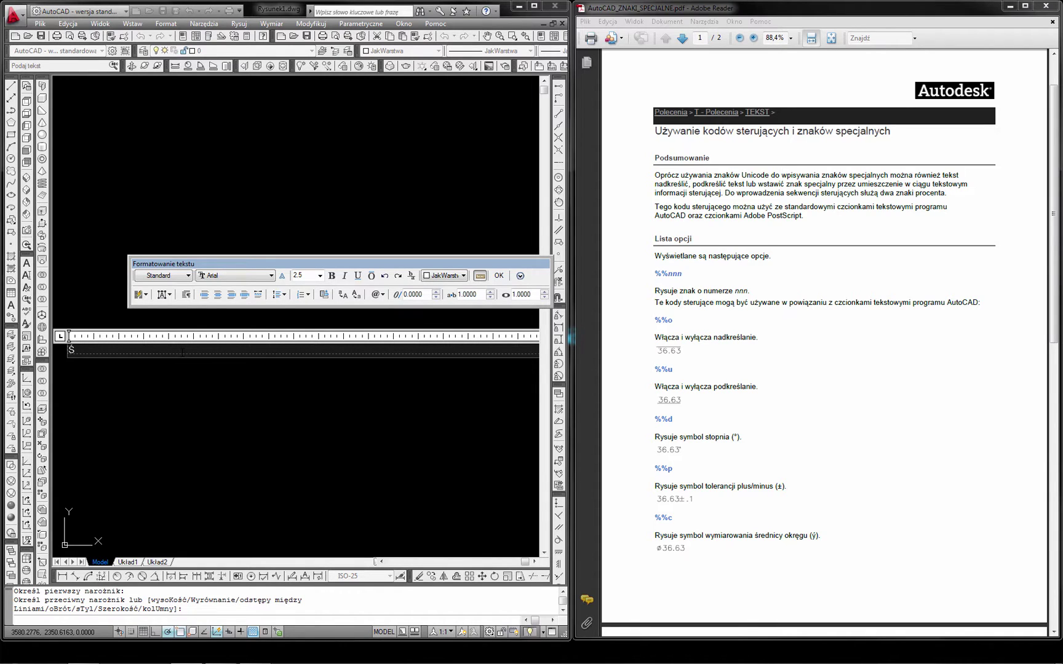
type("REDNICA ")
type("KOŁA")
left_click(156, 352)
type("%%")
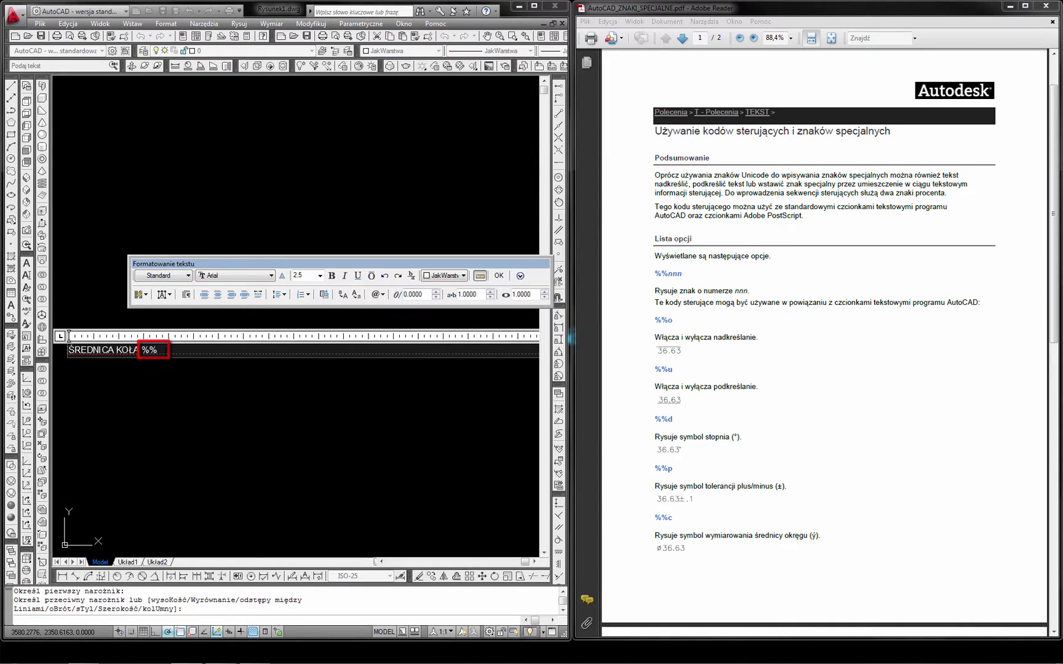
type("c")
key("Return")
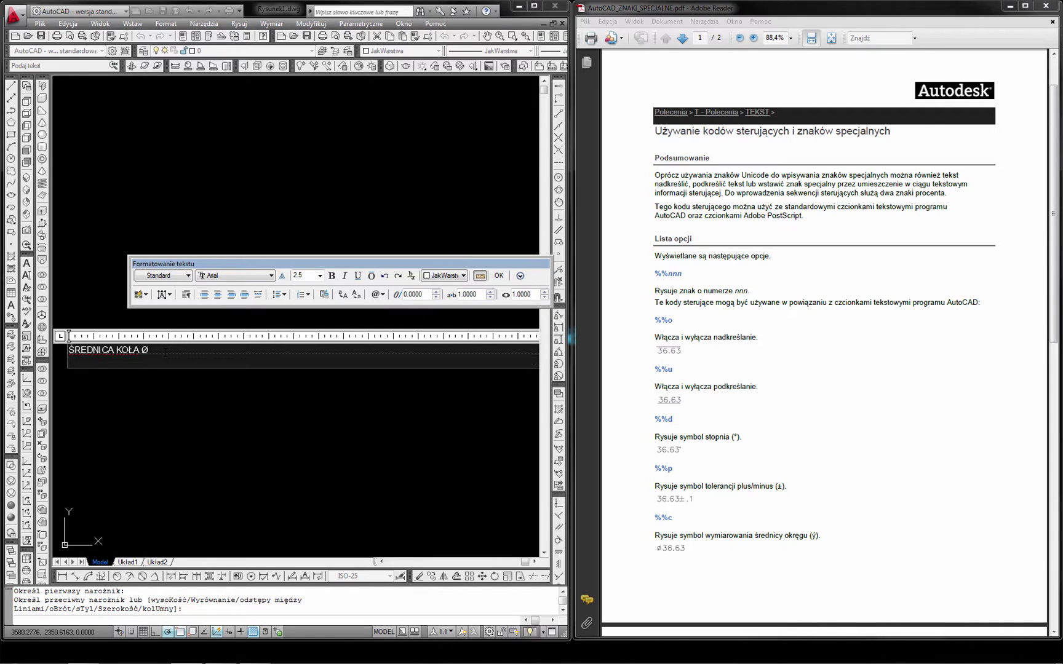
Step: Add the line 'TOLERANCJA PLUS/MINUS ±' after a blank line, using %%p for plus/minus
key("Return")
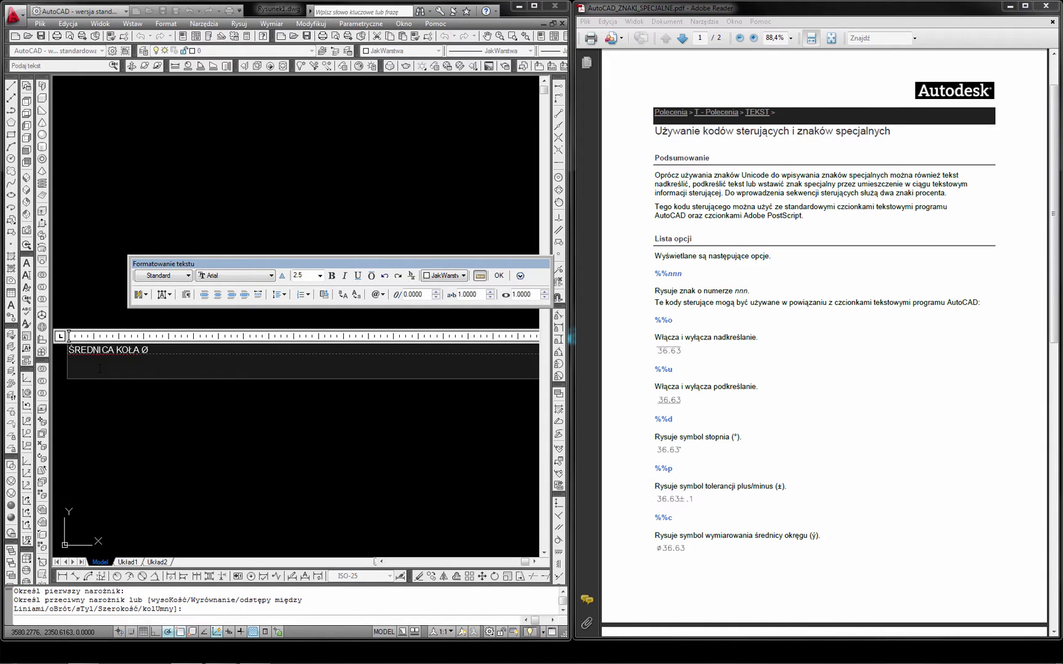
type("TOLERA")
type("NCJA")
type(" PLUS/")
type("MI")
type("NUS")
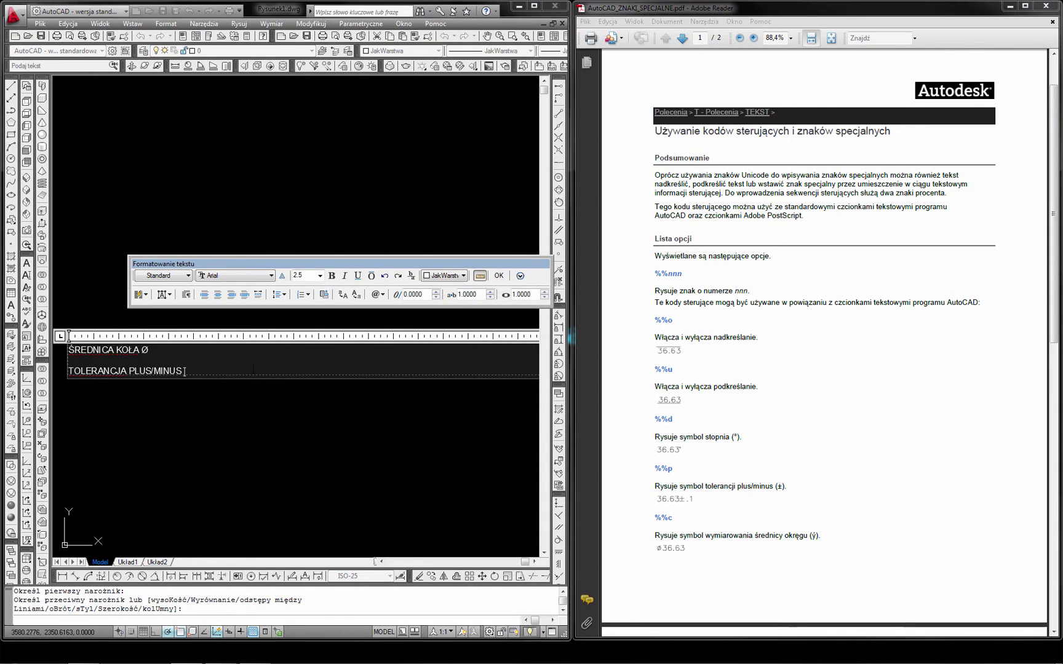
type(" %%")
type("p")
key("Return")
key("Return")
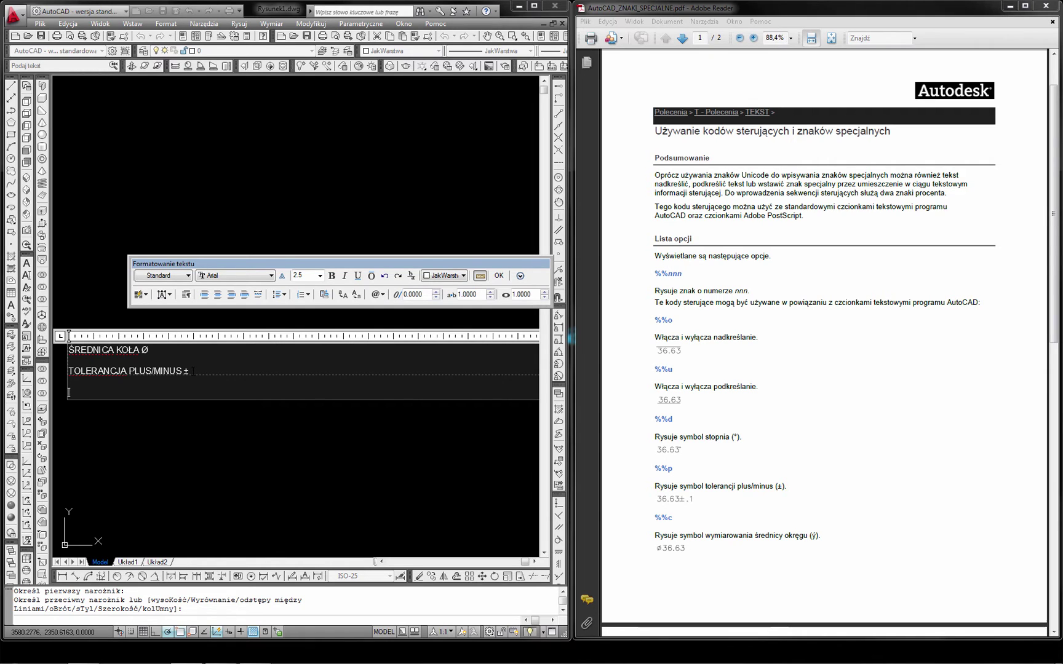
Step: Type the capitalised third line 'STOPIEŃ °', using %%d for the degree symbol
type("S")
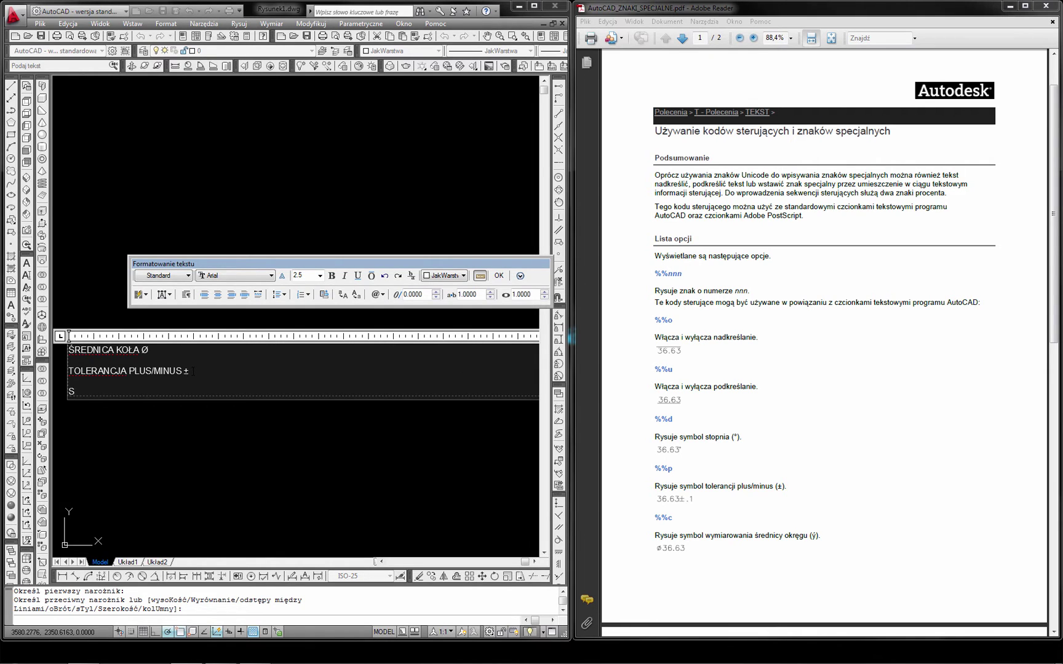
type("topie")
key("BackSpace")
key("BackSpace")
key("BackSpace")
key("BackSpace")
key("BackSpace")
type("TOP")
type("IEŃ")
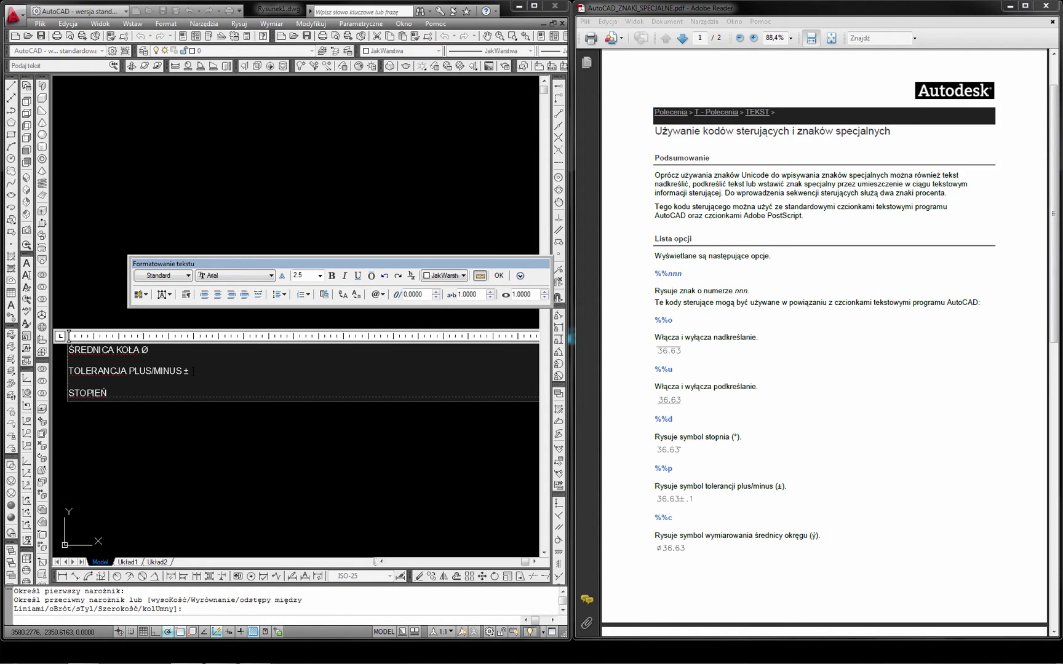
type(" %%")
type("d")
Step: Change the text height of all three lines from 2.5 to 5
left_click_drag(121, 394, 52, 346)
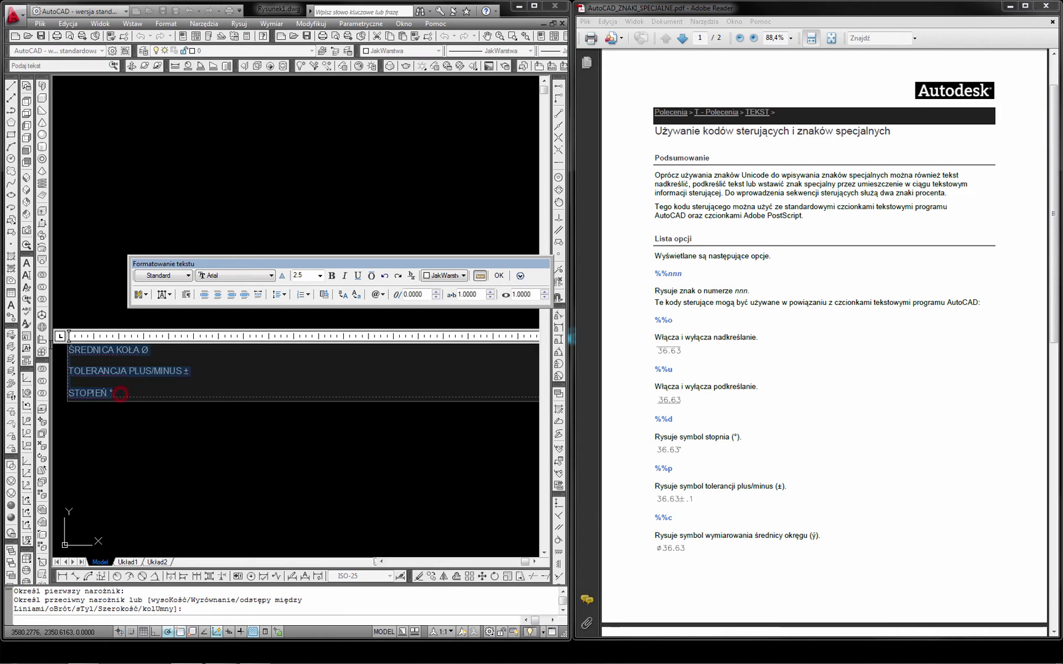
left_click(301, 276)
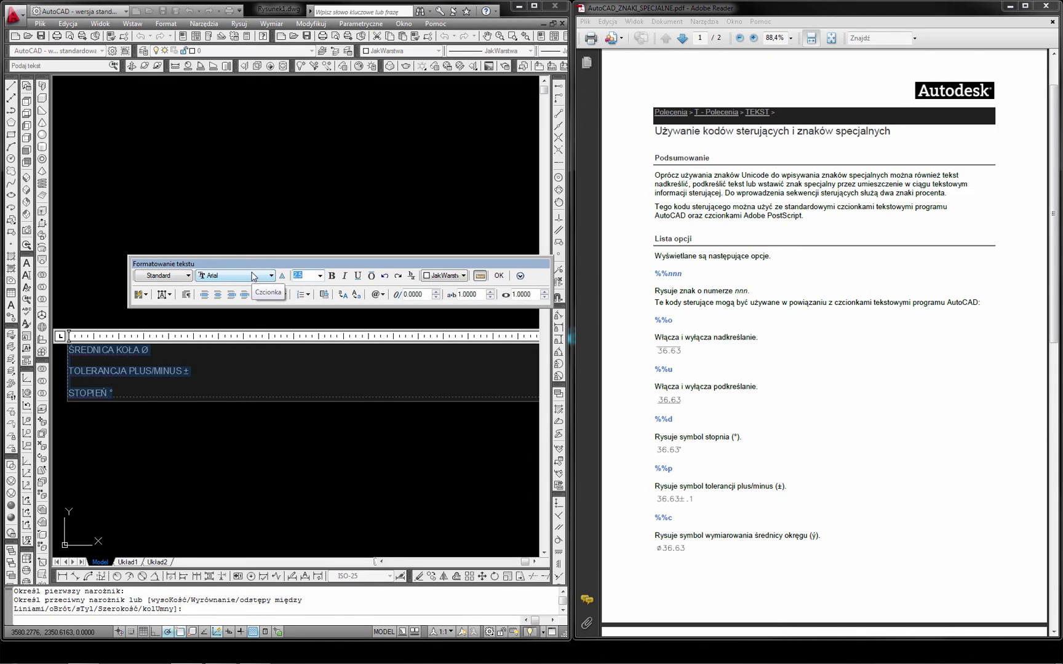
type("5")
key("Return")
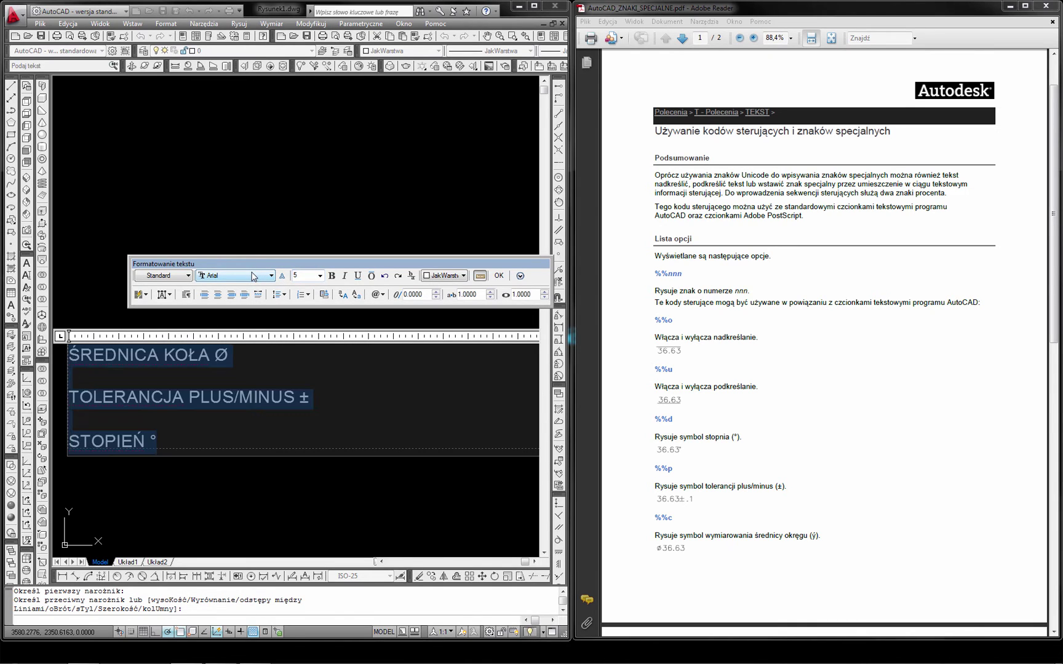
left_click(252, 442)
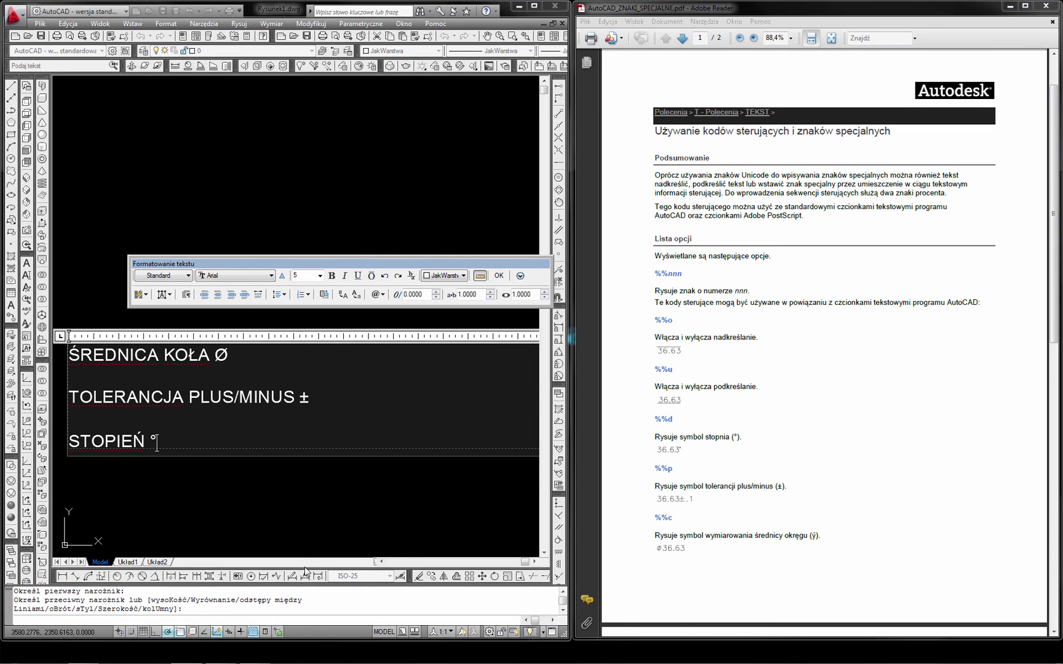
Step: Close the text editor to place the three-line text, then zoom to view it
left_click(342, 473)
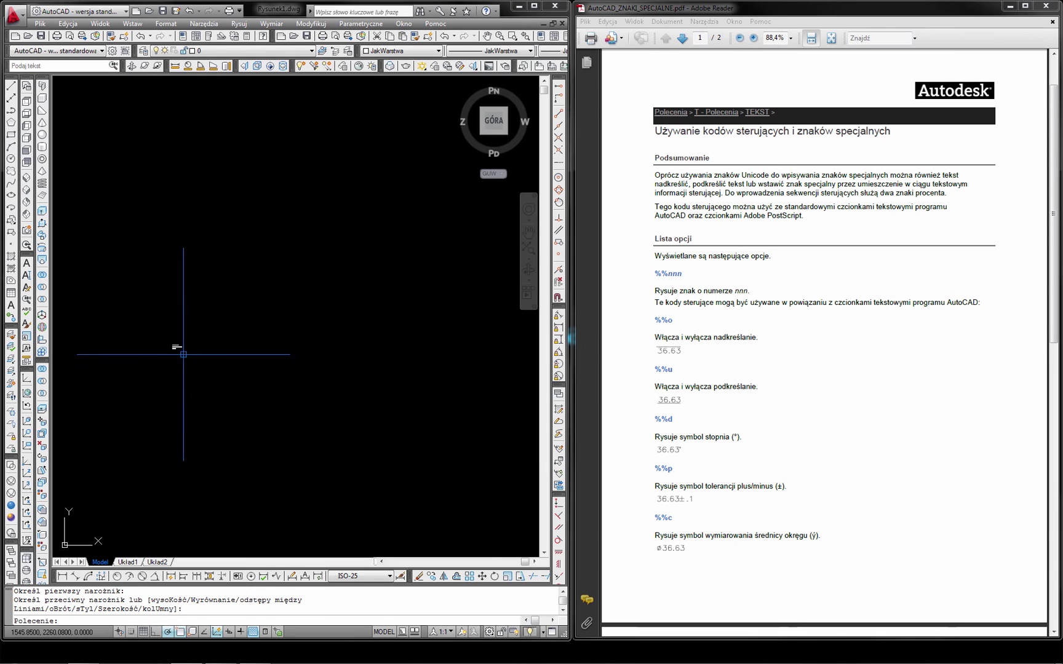
scroll(177, 347, "up", 5)
scroll(175, 346, "up", 5)
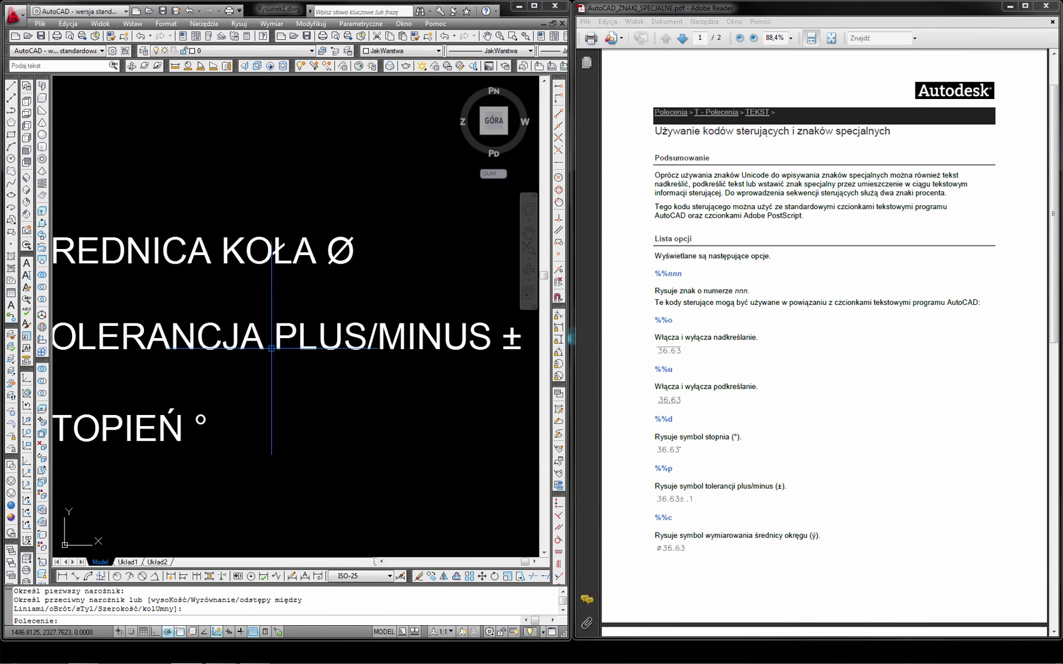
scroll(296, 332, "down", 2)
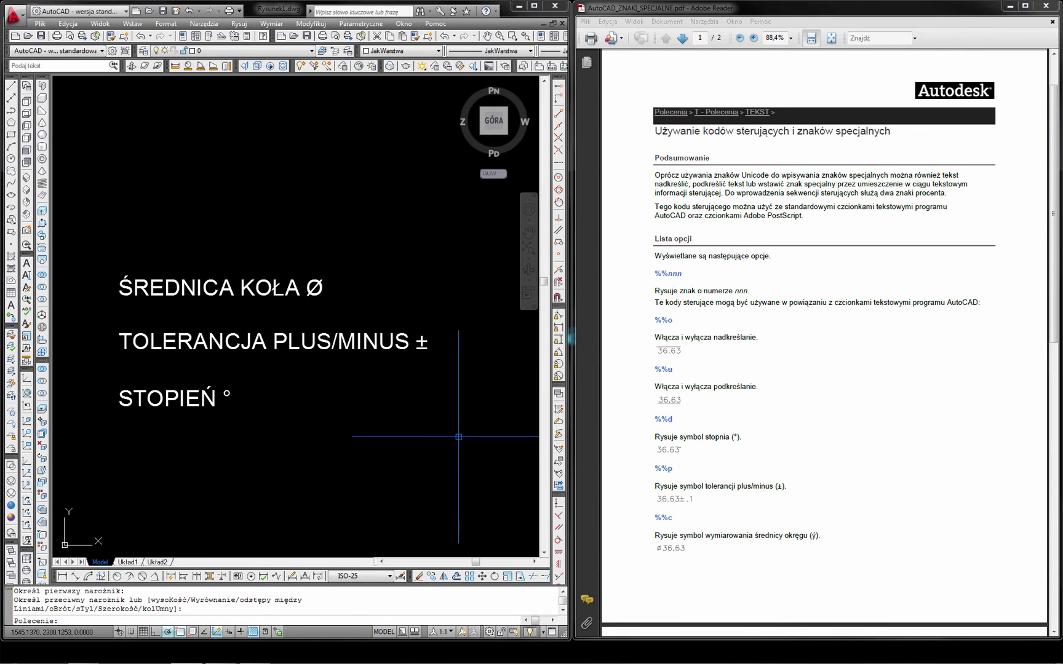